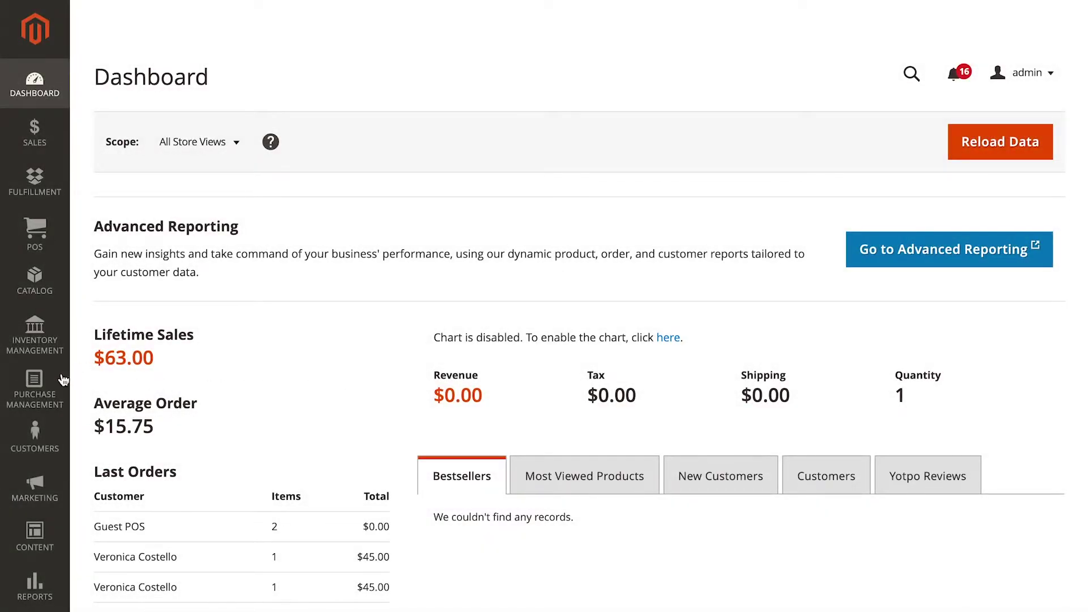
Open Manage Suppliers under Purchase Management to view Supplier 1 and Supplier 2.
{"action": "left_click", "coordinate": [34, 387]}
{"action": "scroll", "coordinate": [298, 365], "scroll_direction": "down", "scroll_amount": 2}
{"action": "scroll", "coordinate": [298, 364], "scroll_direction": "down", "scroll_amount": 1}
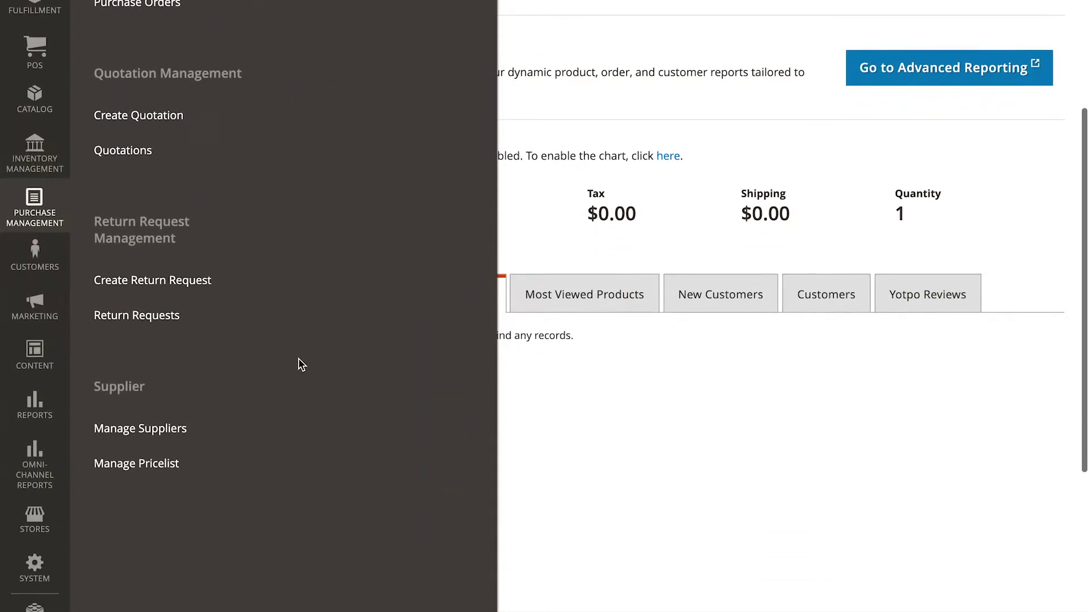
{"action": "left_click", "coordinate": [203, 430]}
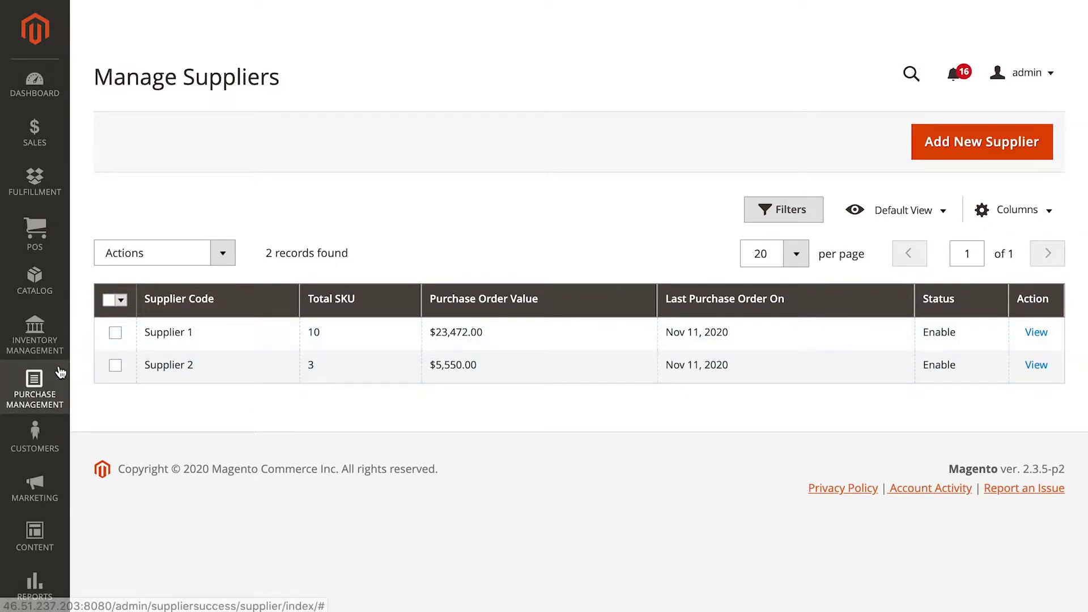
Create and save a purchase order for Supplier 1, then pick products from its catalogue.
{"action": "left_click", "coordinate": [34, 386]}
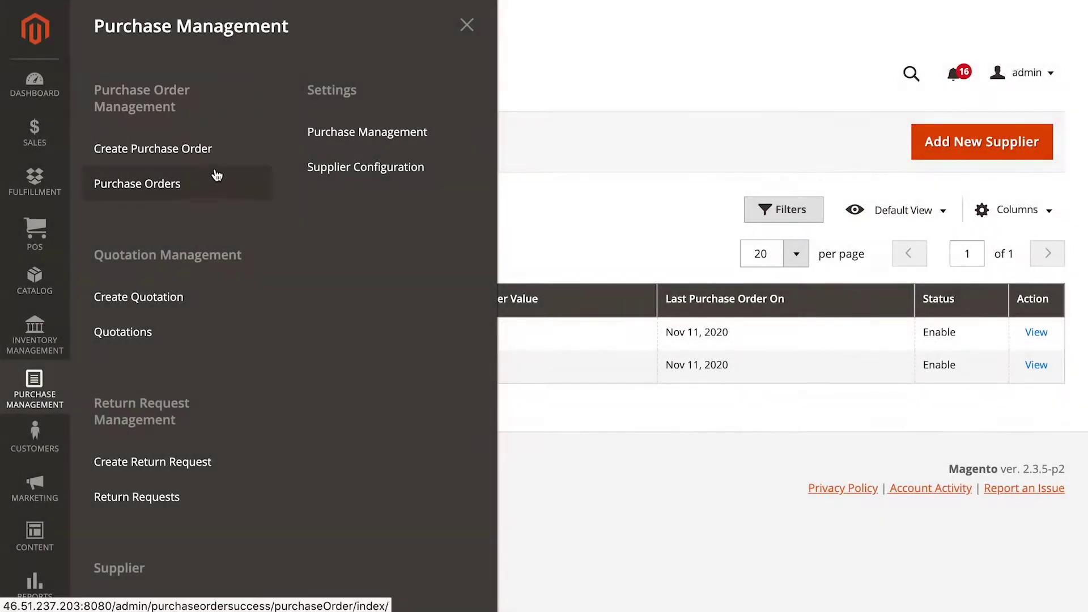
{"action": "left_click", "coordinate": [153, 149]}
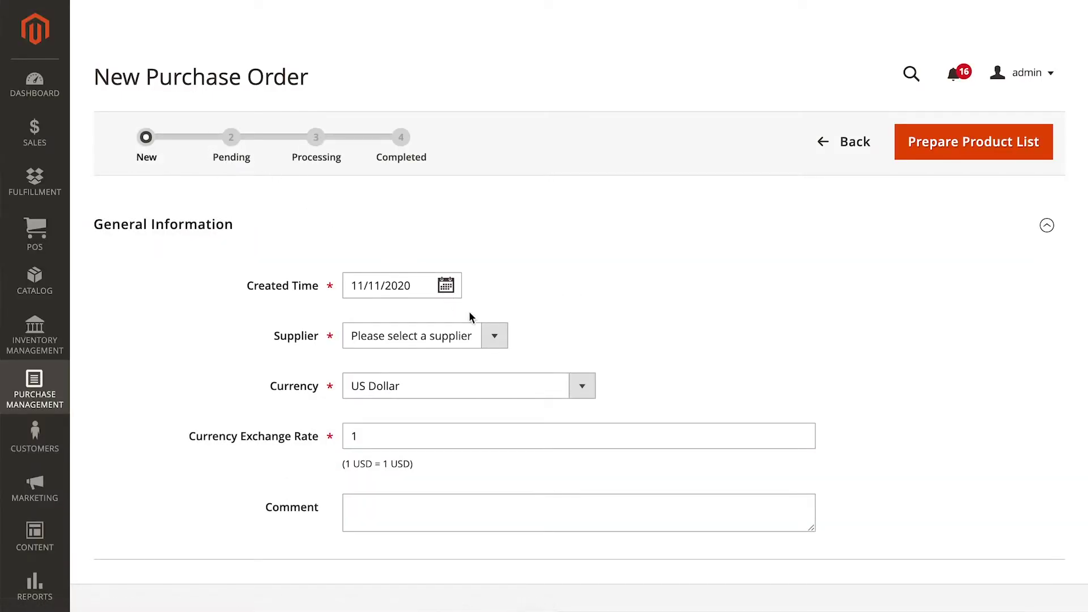
{"action": "left_click", "coordinate": [492, 335]}
{"action": "left_click", "coordinate": [476, 350]}
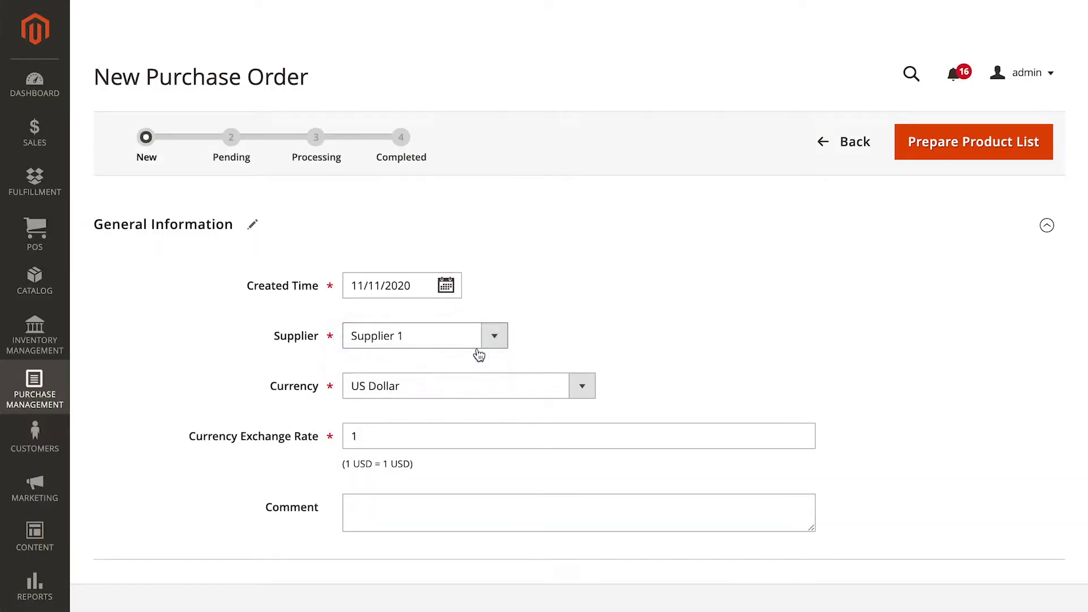
{"action": "left_click", "coordinate": [959, 144]}
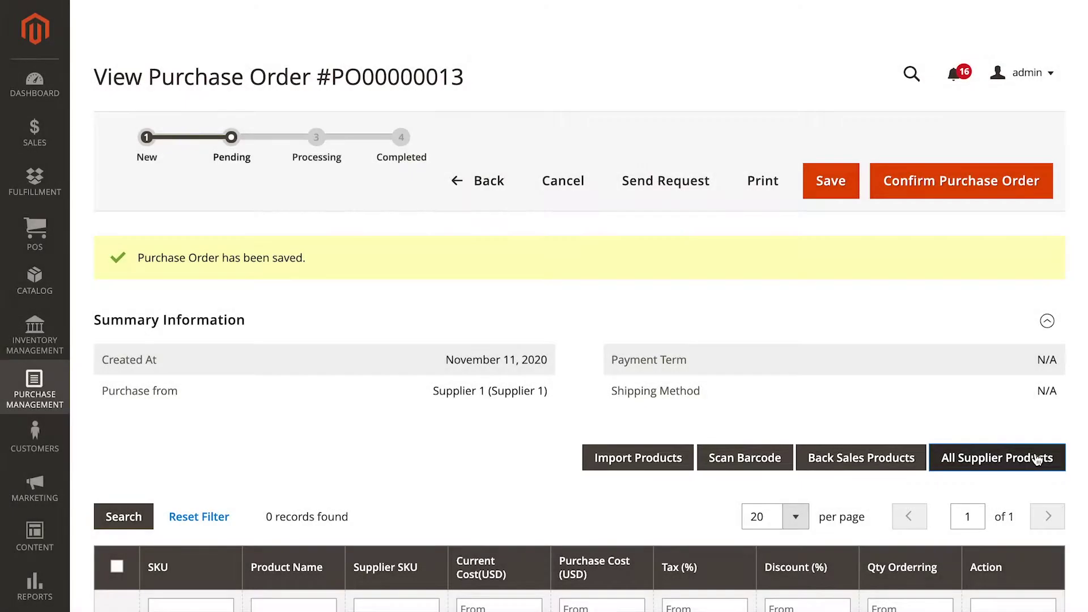
{"action": "left_click", "coordinate": [1037, 457]}
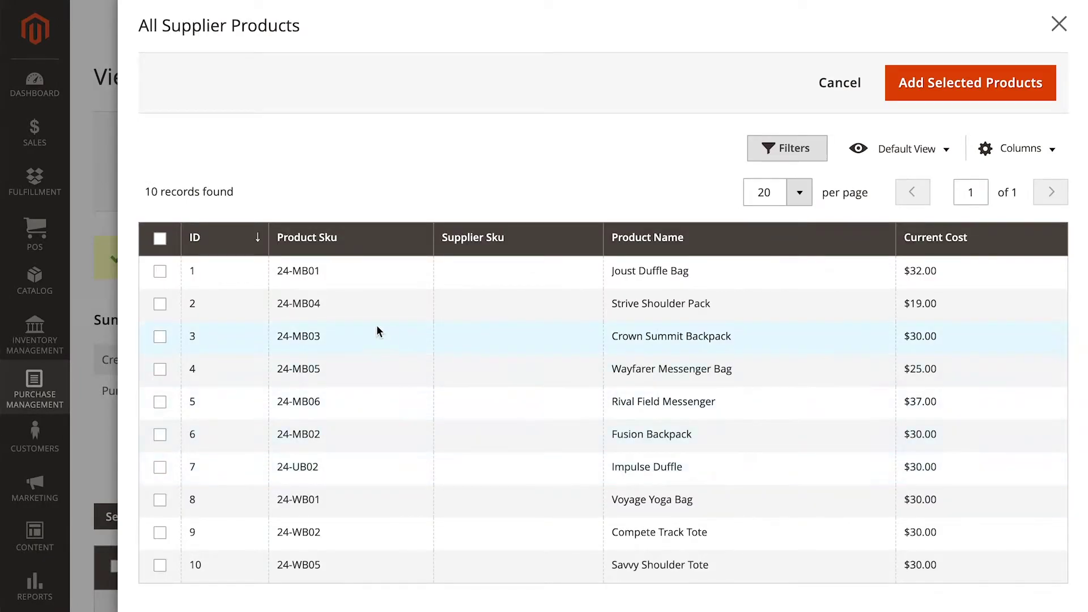
{"action": "left_click", "coordinate": [159, 271]}
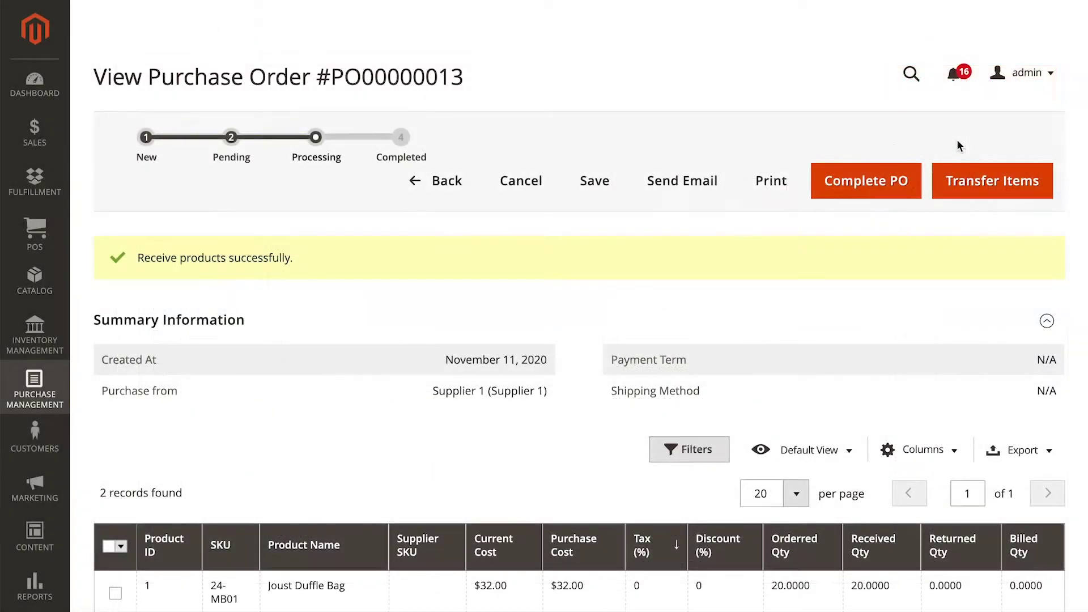
Transfer the received items with Warehouse 2 as the source and save.
{"action": "left_click", "coordinate": [991, 181]}
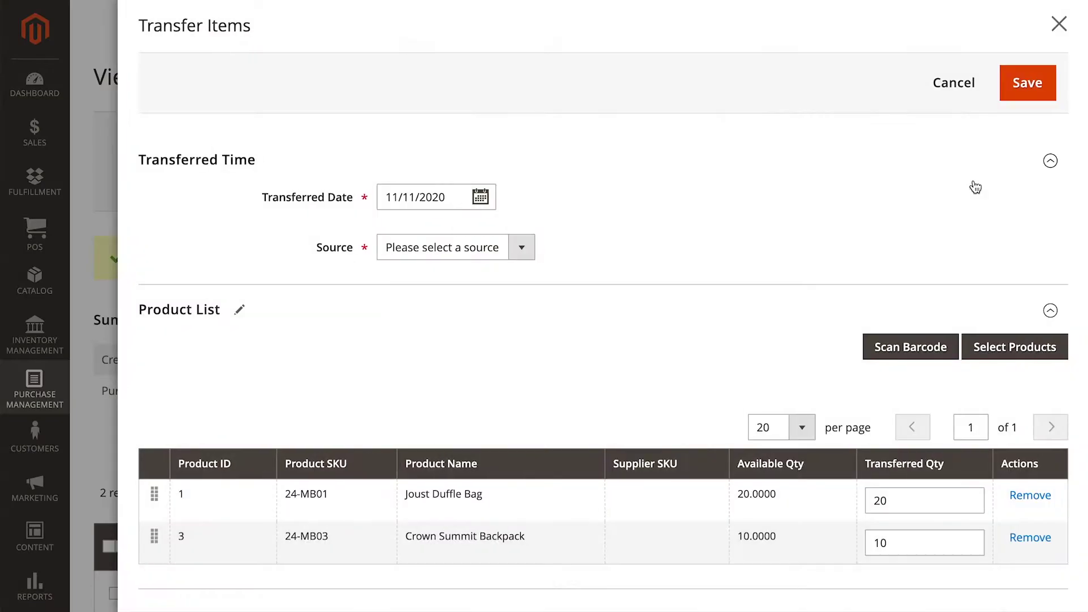
{"action": "left_click", "coordinate": [521, 247]}
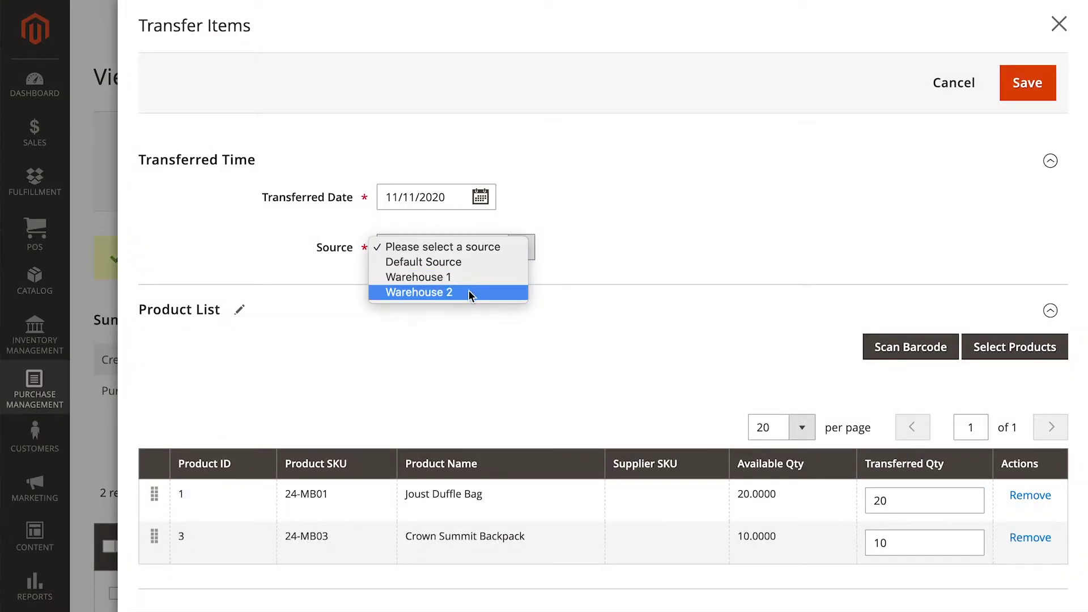
{"action": "left_click", "coordinate": [468, 290]}
{"action": "left_click", "coordinate": [1026, 82]}
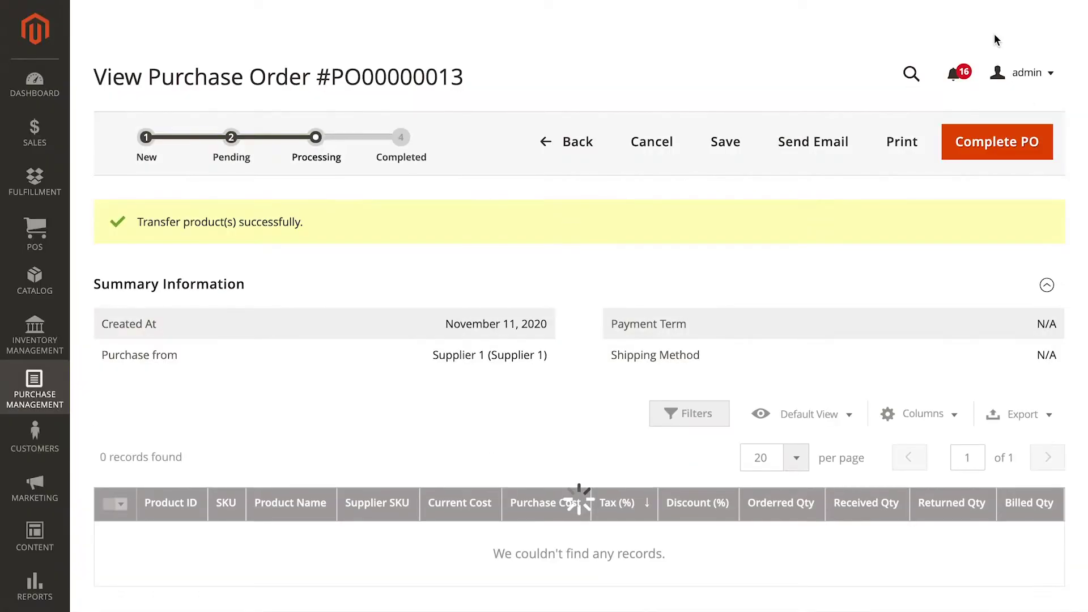
Complete purchase order #PO00000013 and return to the purchase order list.
{"action": "left_click", "coordinate": [997, 141]}
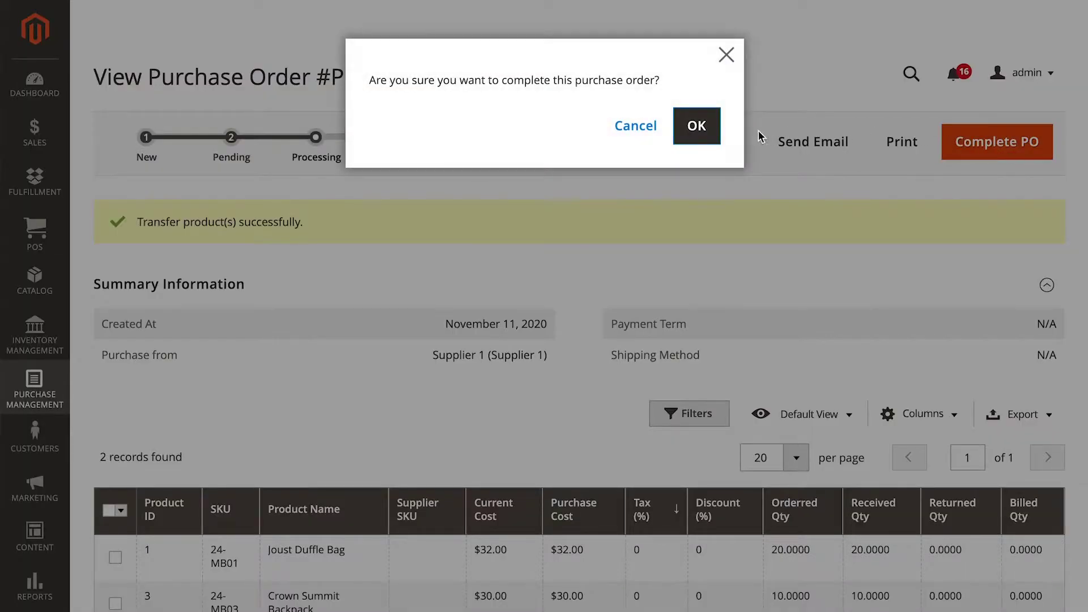
{"action": "left_click", "coordinate": [709, 135]}
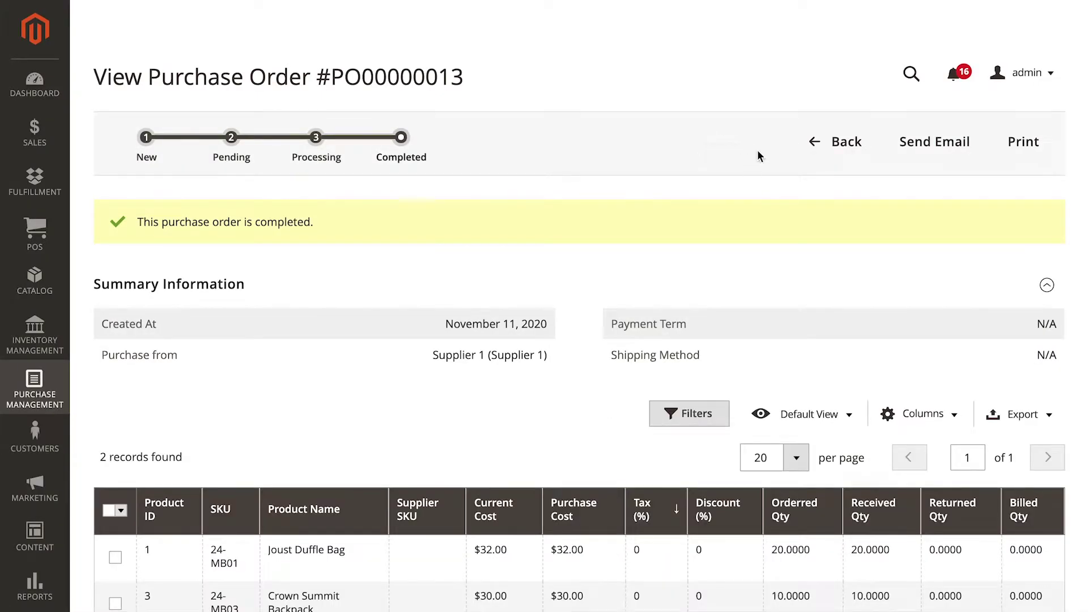
{"action": "left_click", "coordinate": [838, 141]}
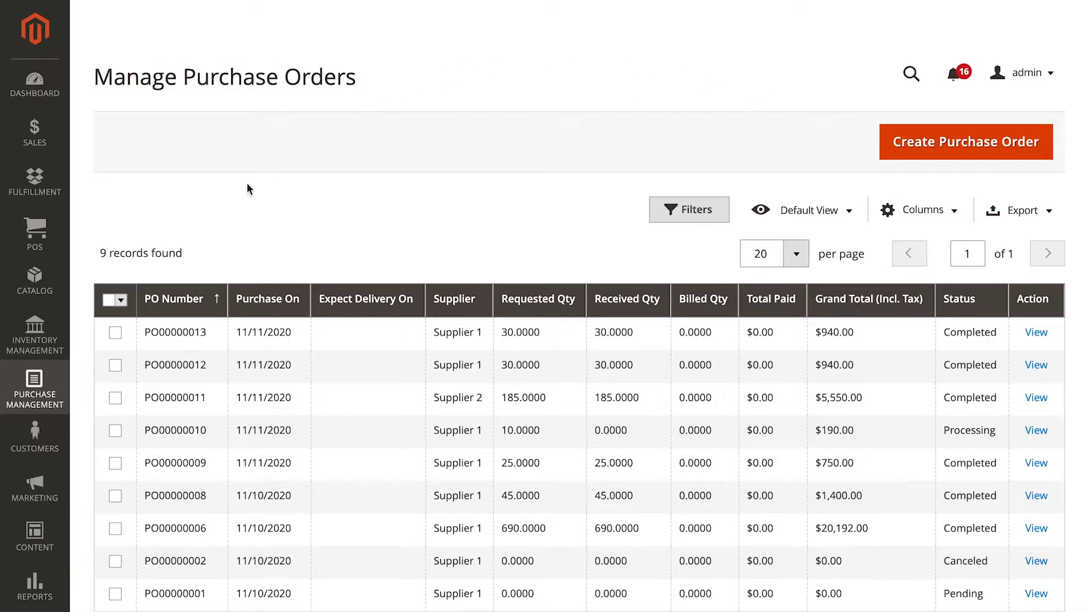
Create a new stock sending of 25 units from Warehouse 2 to Warehouse 1.
{"action": "left_click", "coordinate": [53, 328]}
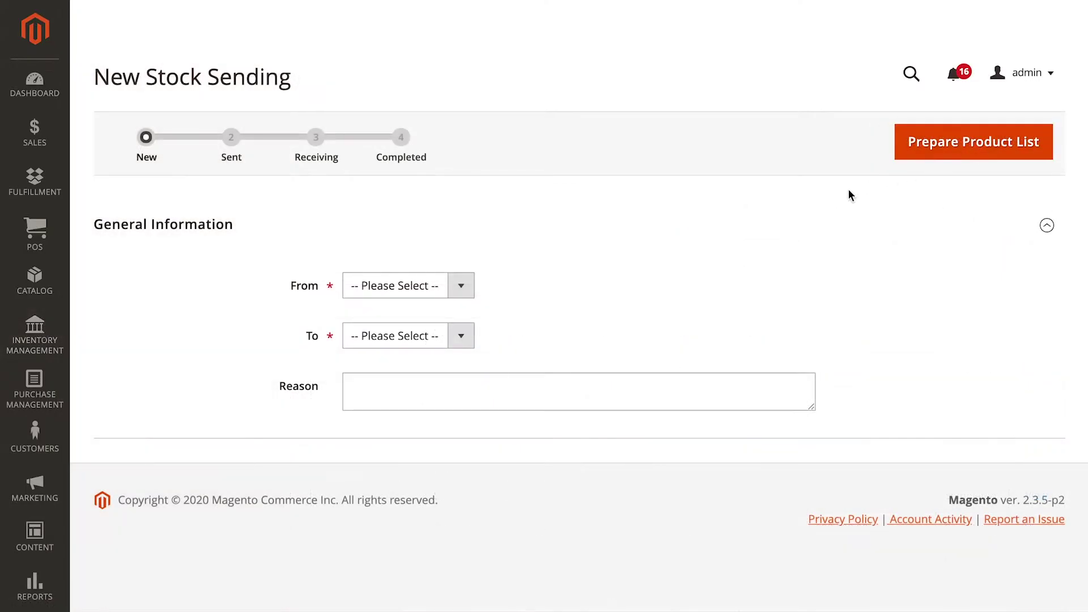
{"action": "left_click", "coordinate": [461, 286]}
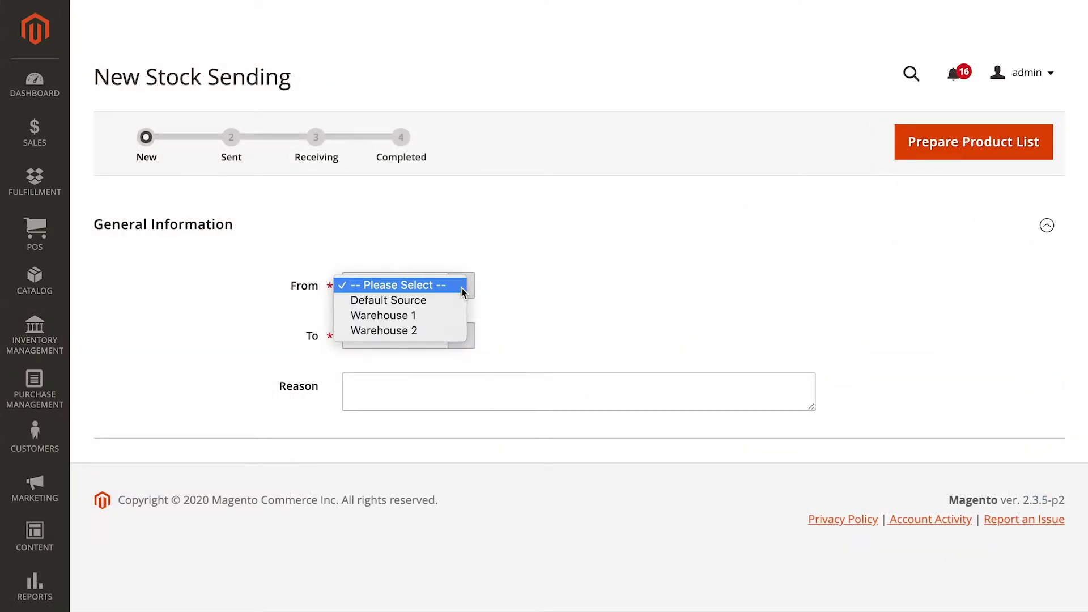
{"action": "left_click", "coordinate": [383, 330]}
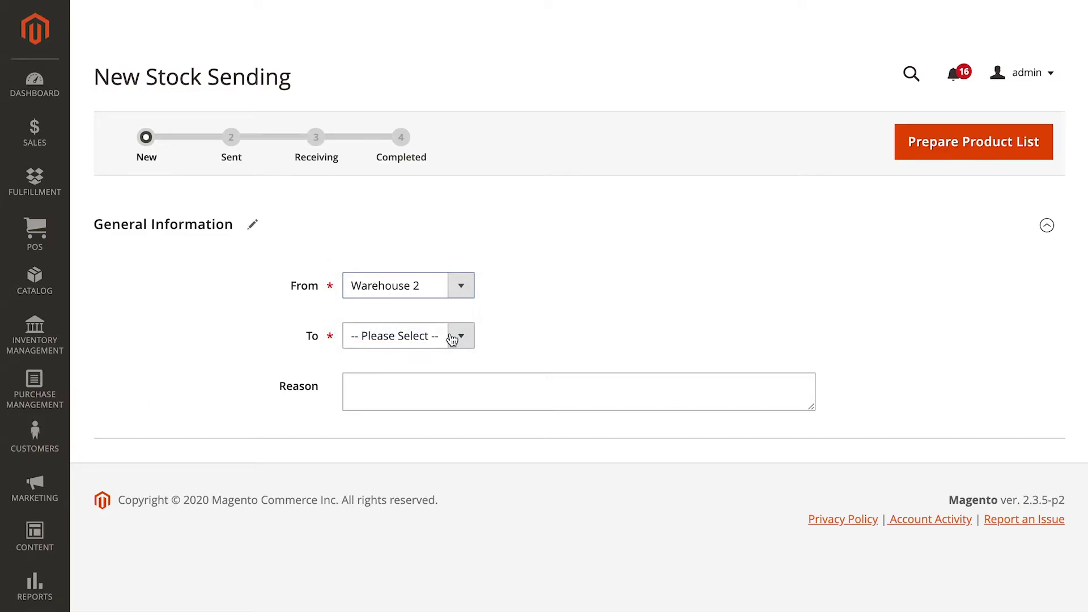
{"action": "left_click", "coordinate": [455, 337]}
{"action": "left_click", "coordinate": [423, 364]}
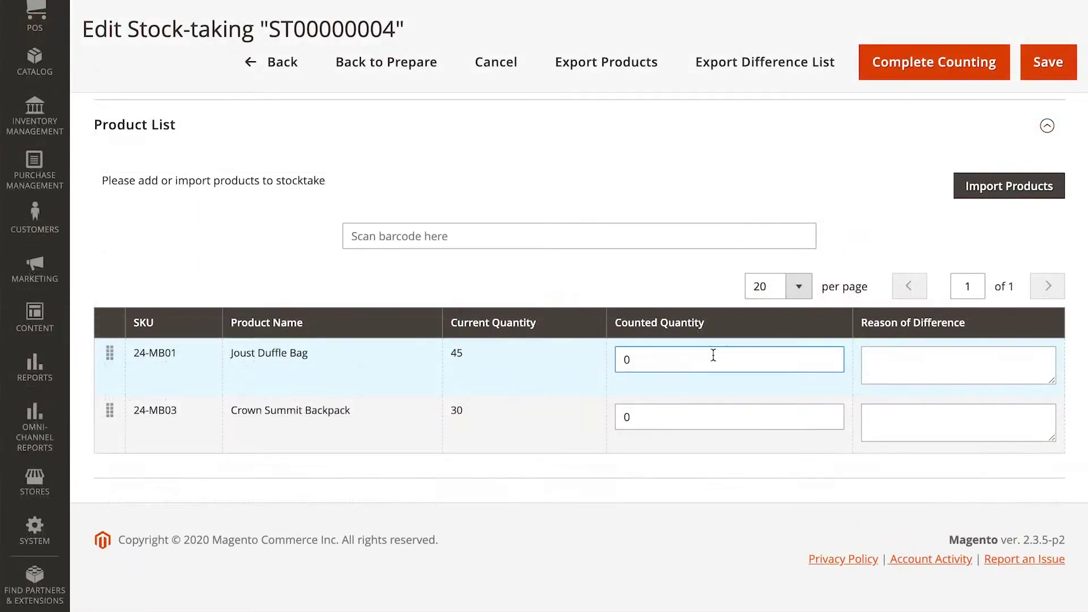
Count 44 Joust Duffle Bags (reason Broken item) and 30 Crown Summit Backpacks, completing the count.
{"action": "key", "text": "BackSpace"}
{"action": "type", "text": "44"}
{"action": "left_click", "coordinate": [904, 364]}
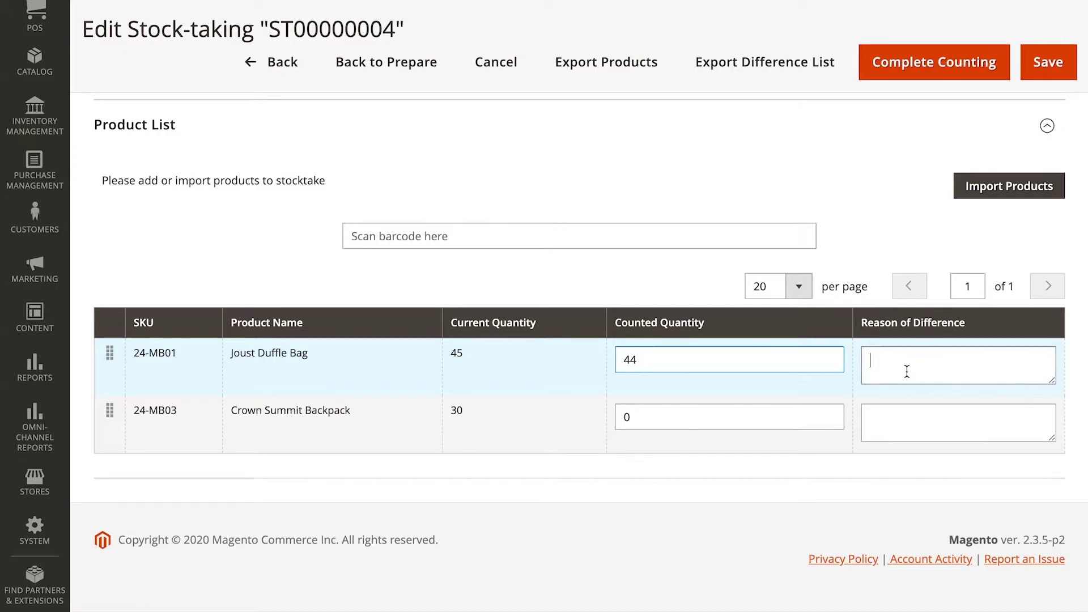
{"action": "type", "text": "Broken it"}
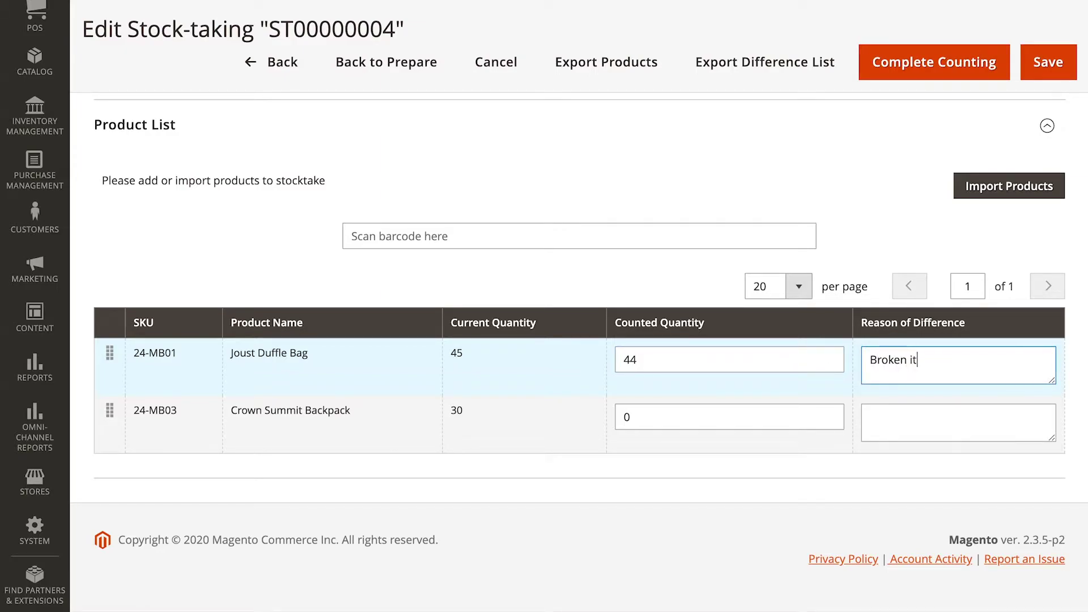
{"action": "type", "text": "em"}
{"action": "double_click", "coordinate": [786, 415]}
{"action": "type", "text": "30"}
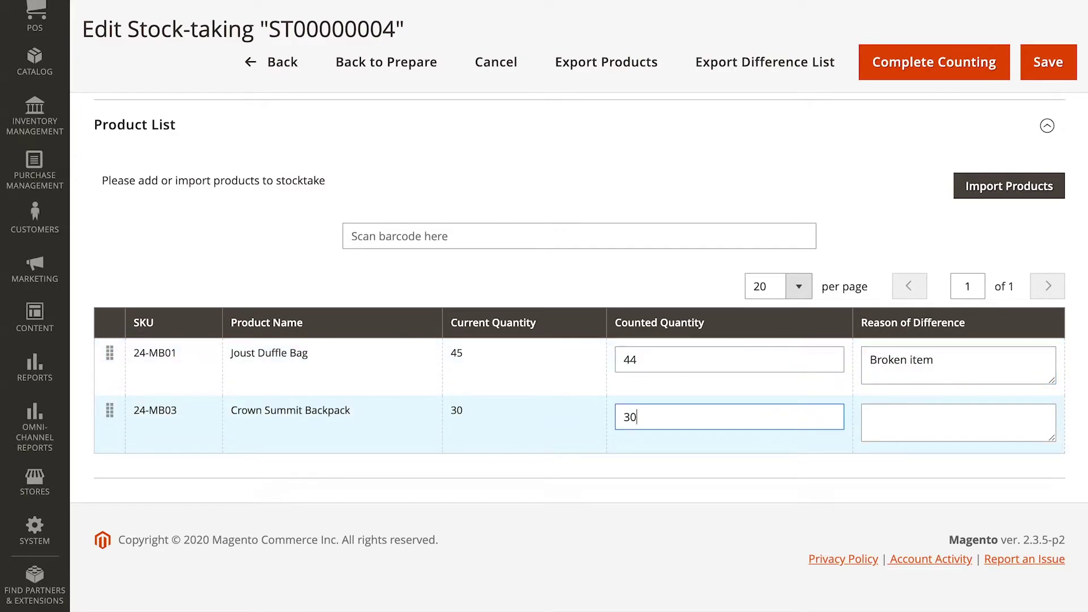
{"action": "left_click", "coordinate": [958, 70]}
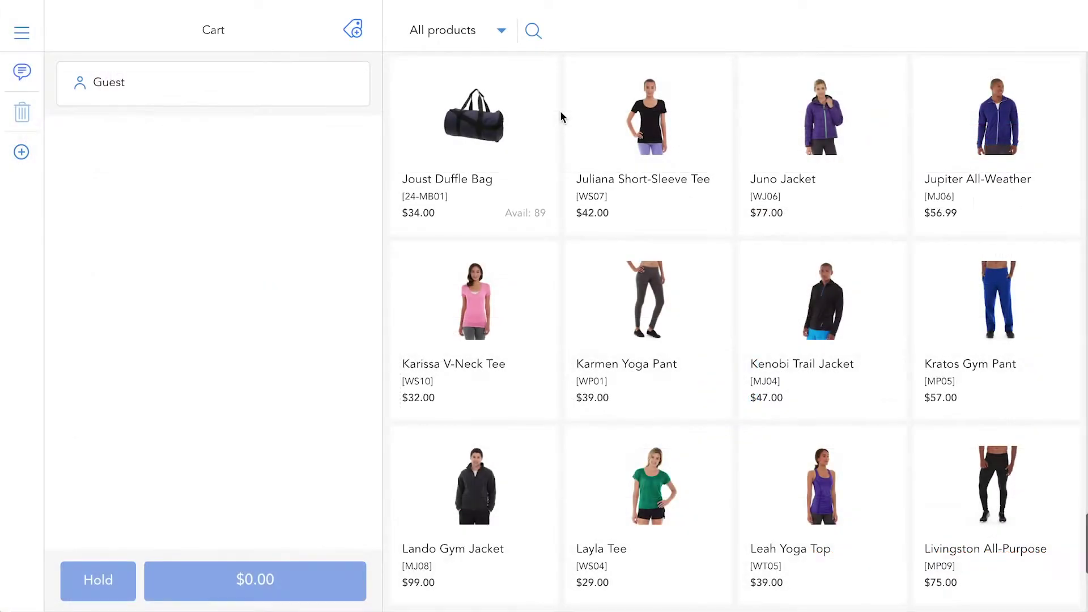
Check the Joust Duffle Bag's stock availability per location in Web POS.
{"action": "left_click", "coordinate": [536, 206]}
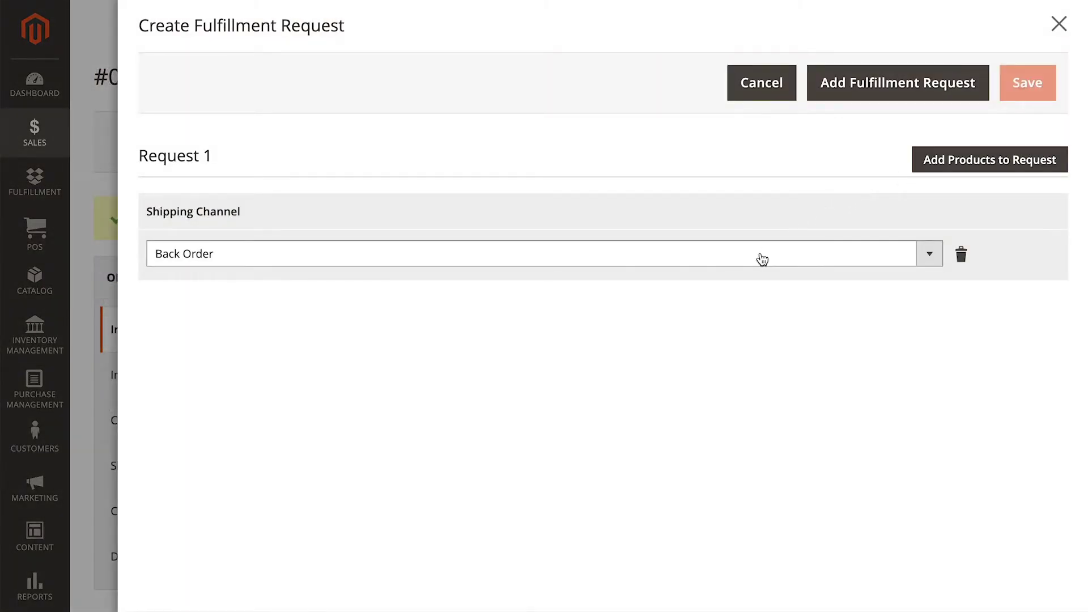
Set Request 1's shipping channel to Request Pick from Source.
{"action": "left_click", "coordinate": [762, 258]}
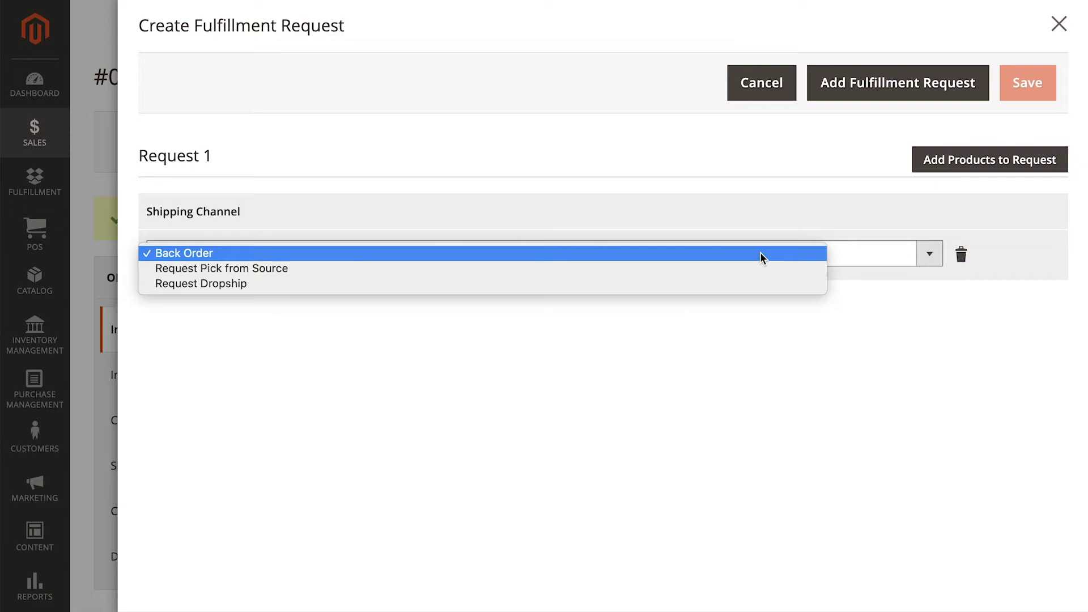
{"action": "left_click", "coordinate": [714, 269]}
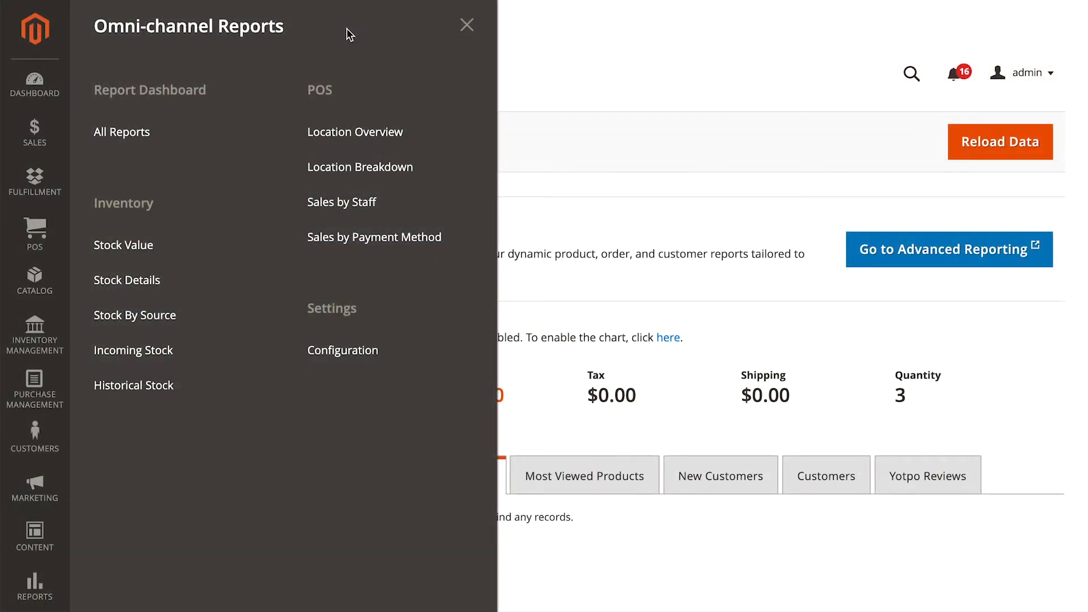
Open All Reports from the Omni-channel Reports menu.
{"action": "left_click", "coordinate": [194, 136]}
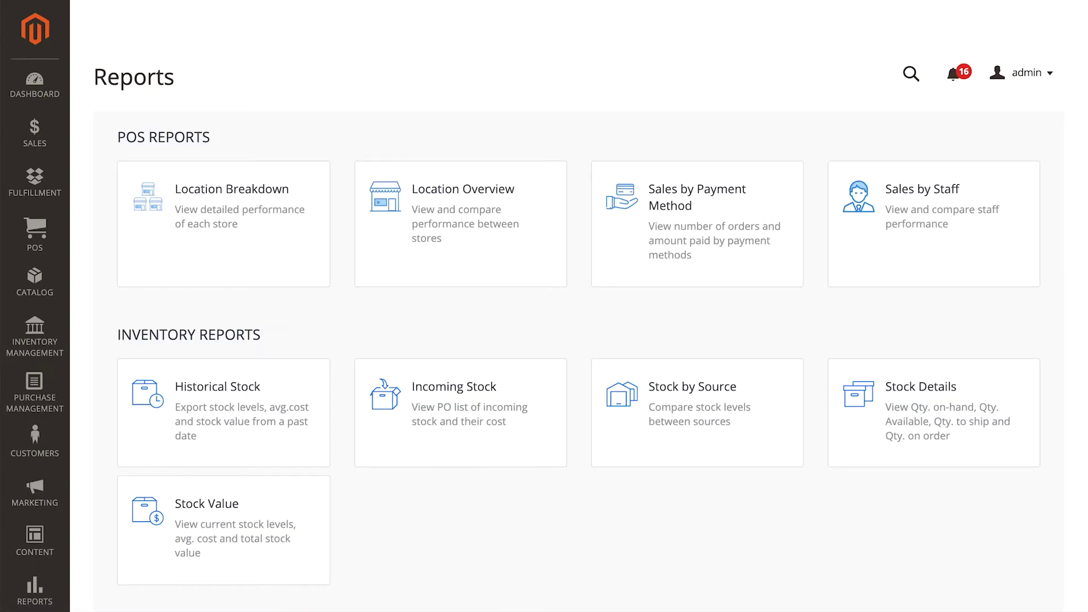